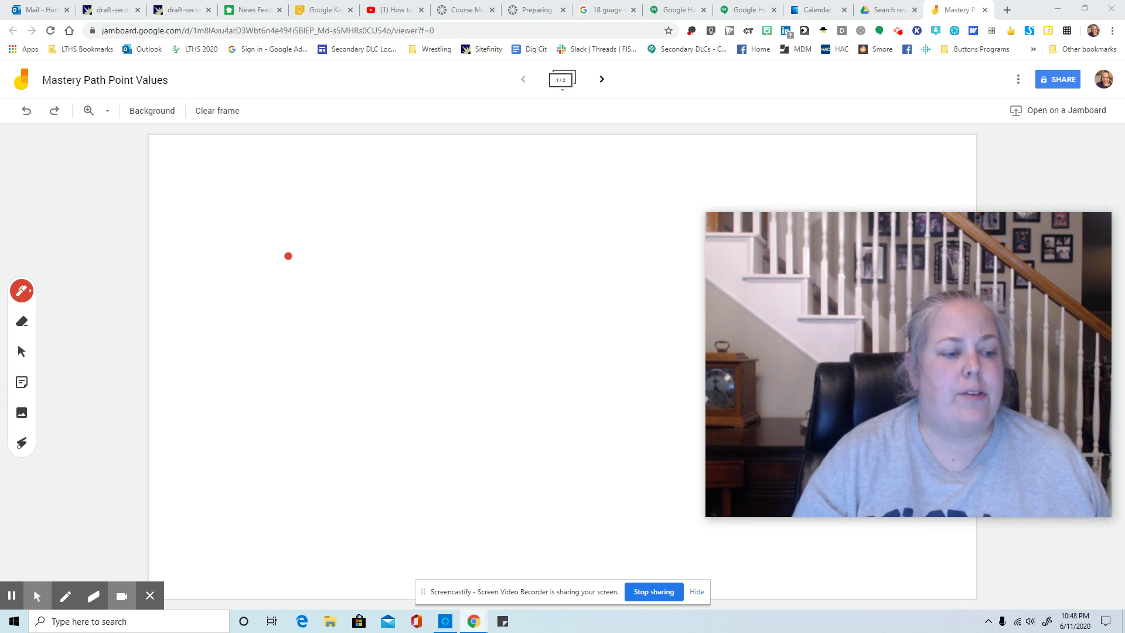
Step: Handwrite 0 at the bottom, 100 at the top, then 70 and 90 down the first frame's left side
{"action": "mouse_move", "coordinate": [276, 534]}
{"action": "left_mouse_down"}
{"action": "mouse_move", "coordinate": [297, 558]}
{"action": "mouse_move", "coordinate": [271, 540]}
{"action": "left_mouse_up"}
{"action": "mouse_move", "coordinate": [285, 163]}
{"action": "left_mouse_down"}
{"action": "mouse_move", "coordinate": [285, 195]}
{"action": "mouse_move", "coordinate": [332, 179]}
{"action": "left_mouse_up"}
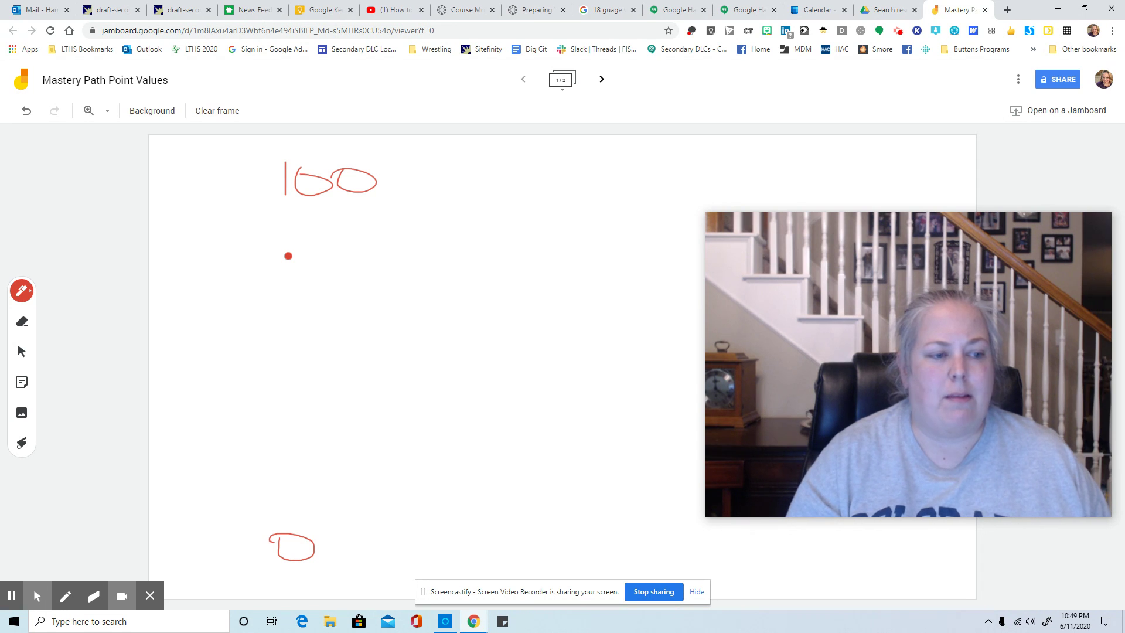
{"action": "mouse_move", "coordinate": [277, 388]}
{"action": "left_mouse_down"}
{"action": "mouse_move", "coordinate": [304, 414]}
{"action": "mouse_move", "coordinate": [323, 392]}
{"action": "left_mouse_up"}
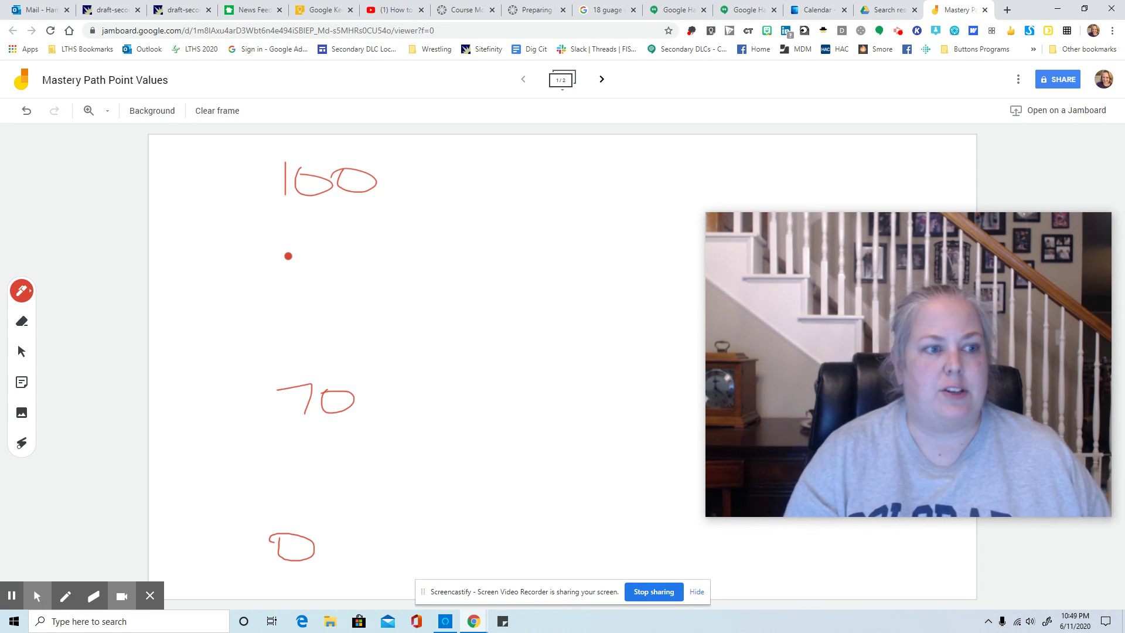
{"action": "mouse_move", "coordinate": [288, 256]}
{"action": "left_mouse_down"}
{"action": "mouse_move", "coordinate": [320, 247]}
{"action": "mouse_move", "coordinate": [320, 281]}
{"action": "left_mouse_up"}
{"action": "mouse_move", "coordinate": [339, 252]}
{"action": "left_mouse_down"}
{"action": "mouse_move", "coordinate": [366, 275]}
{"action": "mouse_move", "coordinate": [340, 251]}
{"action": "left_mouse_up"}
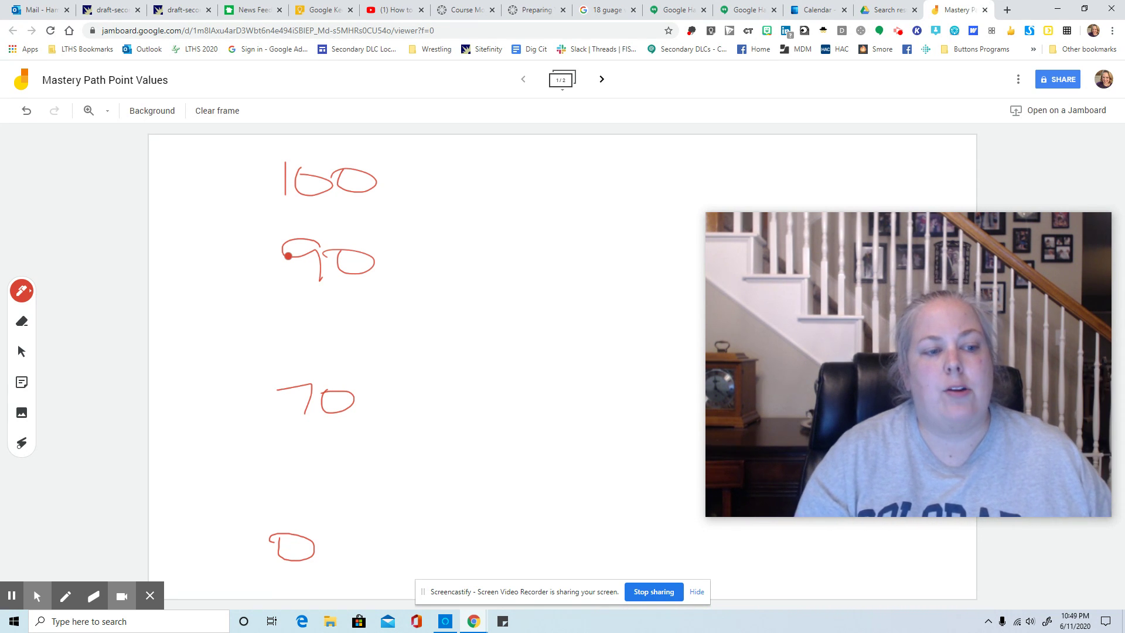
Step: Draw cutoff lines out from 70 and 90, and bracket the 0–70 range with an arrow
{"action": "left_click_drag", "start_coordinate": [391, 396], "coordinate": [707, 367]}
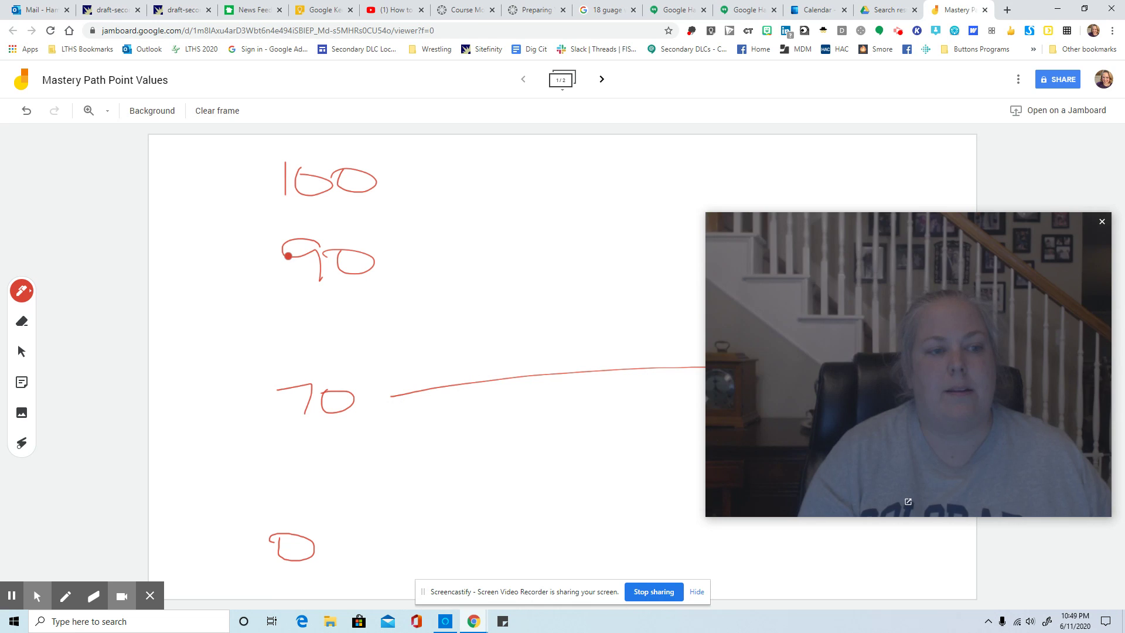
{"action": "left_click_drag", "start_coordinate": [422, 262], "coordinate": [696, 257]}
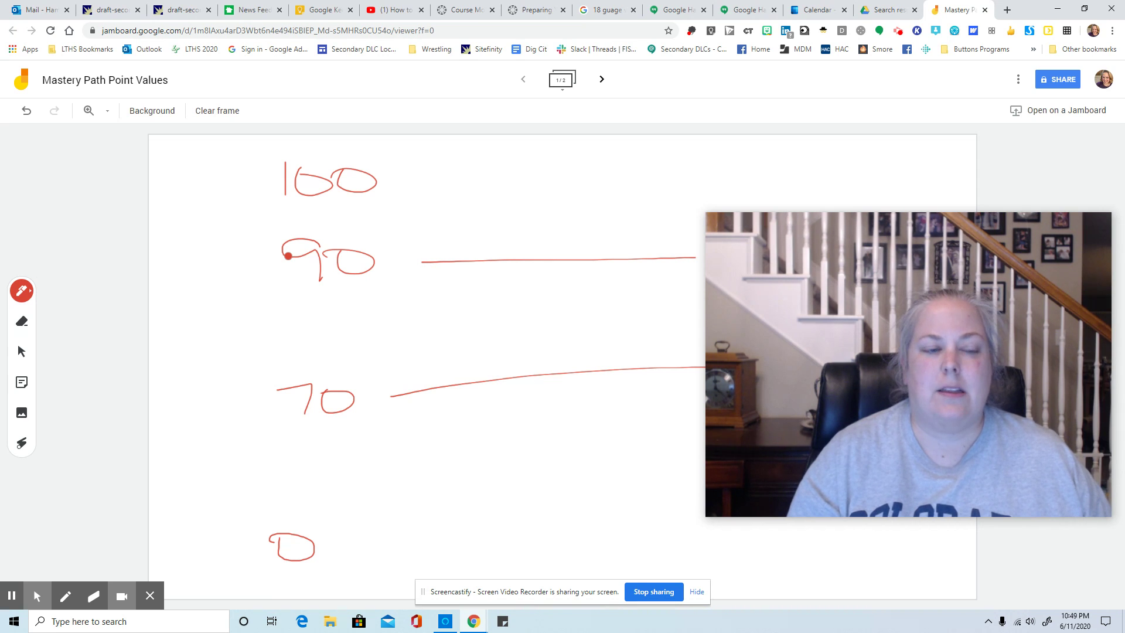
{"action": "mouse_move", "coordinate": [373, 398]}
{"action": "left_mouse_down"}
{"action": "mouse_move", "coordinate": [387, 455]}
{"action": "mouse_move", "coordinate": [348, 534]}
{"action": "left_mouse_up"}
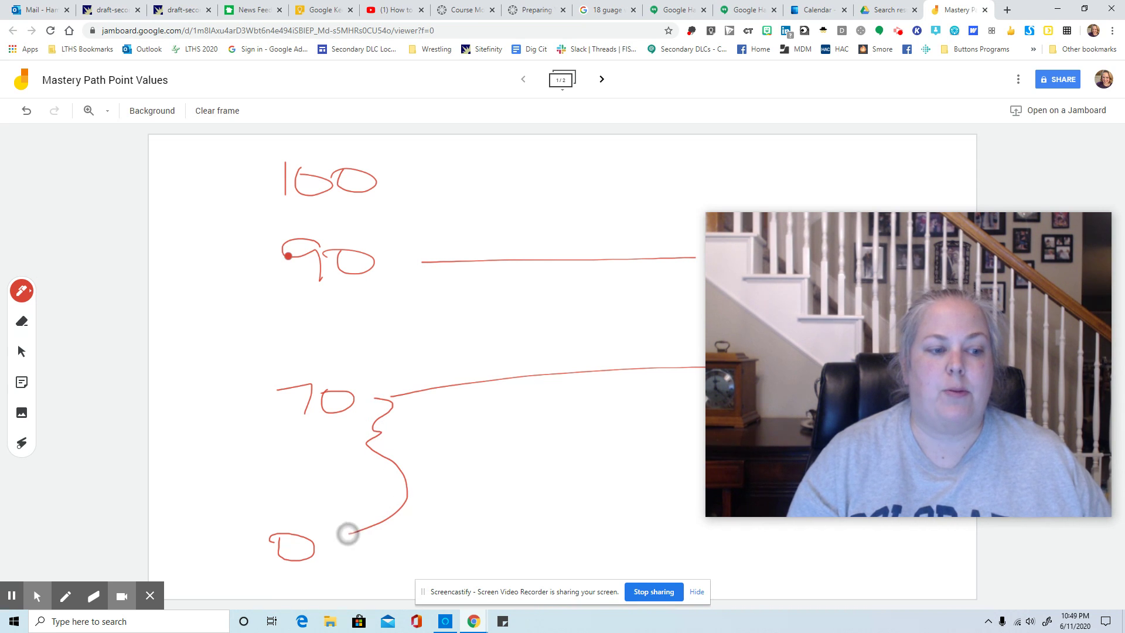
{"action": "mouse_move", "coordinate": [423, 448]}
{"action": "left_mouse_down"}
{"action": "mouse_move", "coordinate": [533, 432]}
{"action": "mouse_move", "coordinate": [513, 457]}
{"action": "left_mouse_up"}
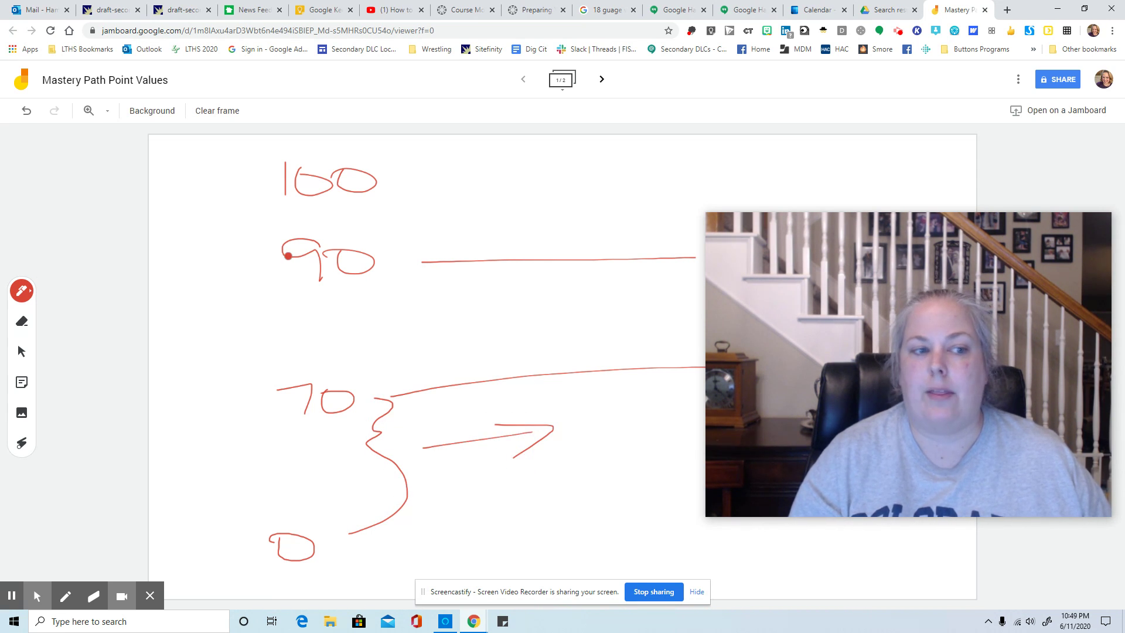
Step: Bracket the 70–90 and 90–100 ranges with arrows, then circle the 90 and 70 cutoffs
{"action": "left_click_drag", "start_coordinate": [398, 275], "coordinate": [394, 380]}
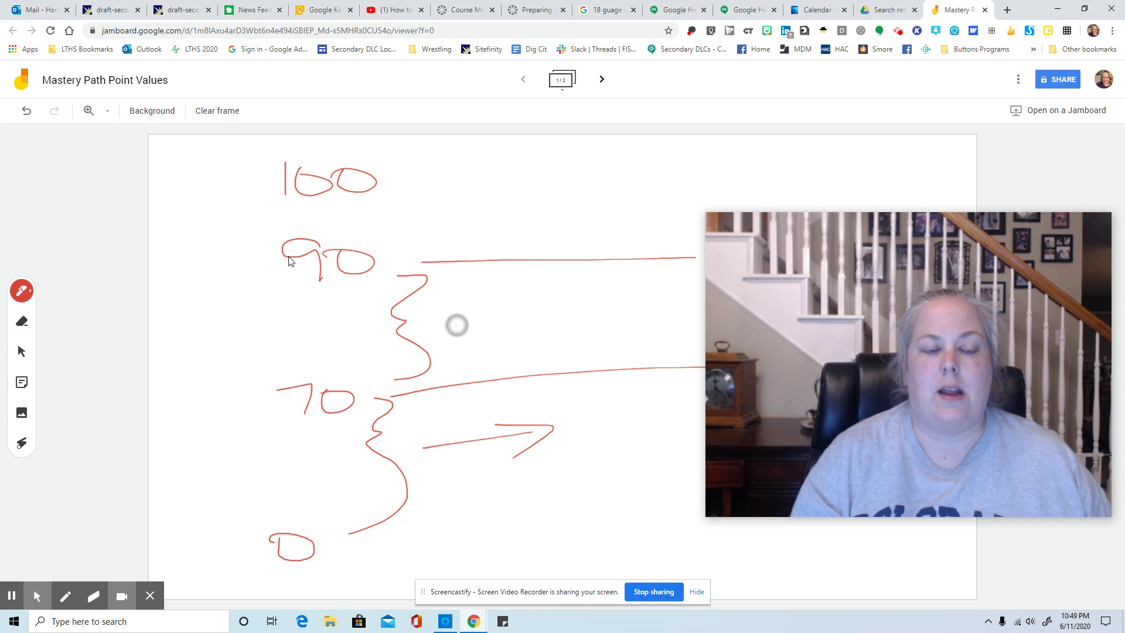
{"action": "mouse_move", "coordinate": [456, 325]}
{"action": "left_mouse_down"}
{"action": "mouse_move", "coordinate": [557, 314]}
{"action": "mouse_move", "coordinate": [548, 333]}
{"action": "left_mouse_up"}
{"action": "left_click_drag", "start_coordinate": [400, 183], "coordinate": [415, 251]}
{"action": "mouse_move", "coordinate": [459, 218]}
{"action": "left_mouse_down"}
{"action": "mouse_move", "coordinate": [561, 212]}
{"action": "mouse_move", "coordinate": [546, 230]}
{"action": "left_mouse_up"}
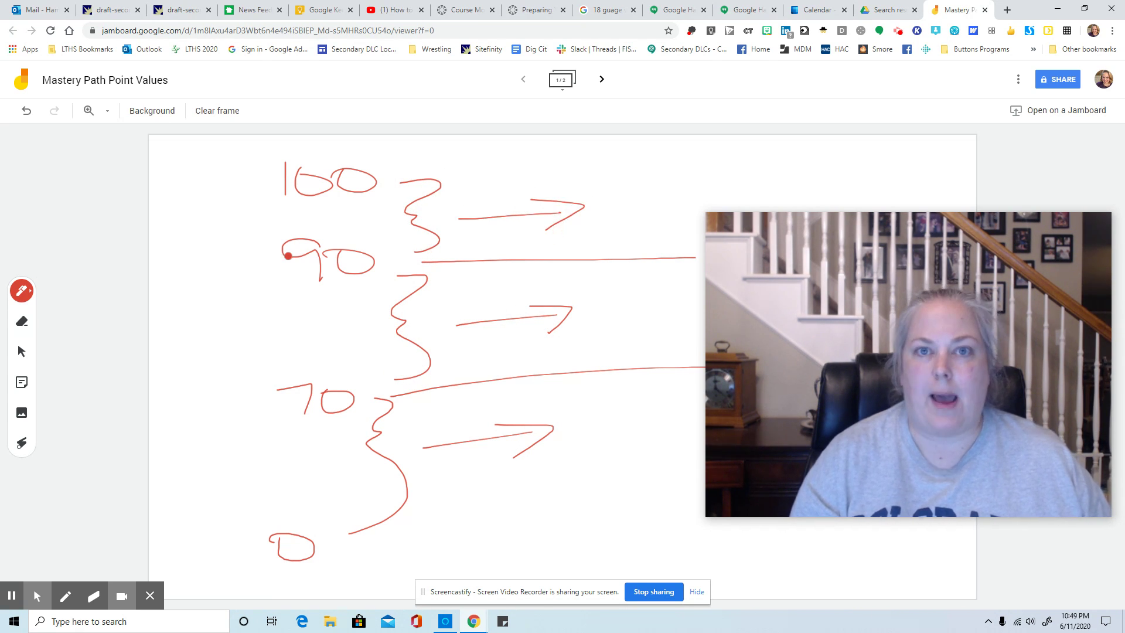
{"action": "mouse_move", "coordinate": [275, 240]}
{"action": "left_mouse_down"}
{"action": "mouse_move", "coordinate": [276, 288]}
{"action": "mouse_move", "coordinate": [348, 238]}
{"action": "mouse_move", "coordinate": [233, 250]}
{"action": "left_mouse_up"}
{"action": "mouse_move", "coordinate": [317, 365]}
{"action": "left_mouse_down"}
{"action": "mouse_move", "coordinate": [252, 379]}
{"action": "mouse_move", "coordinate": [381, 389]}
{"action": "mouse_move", "coordinate": [258, 376]}
{"action": "left_mouse_up"}
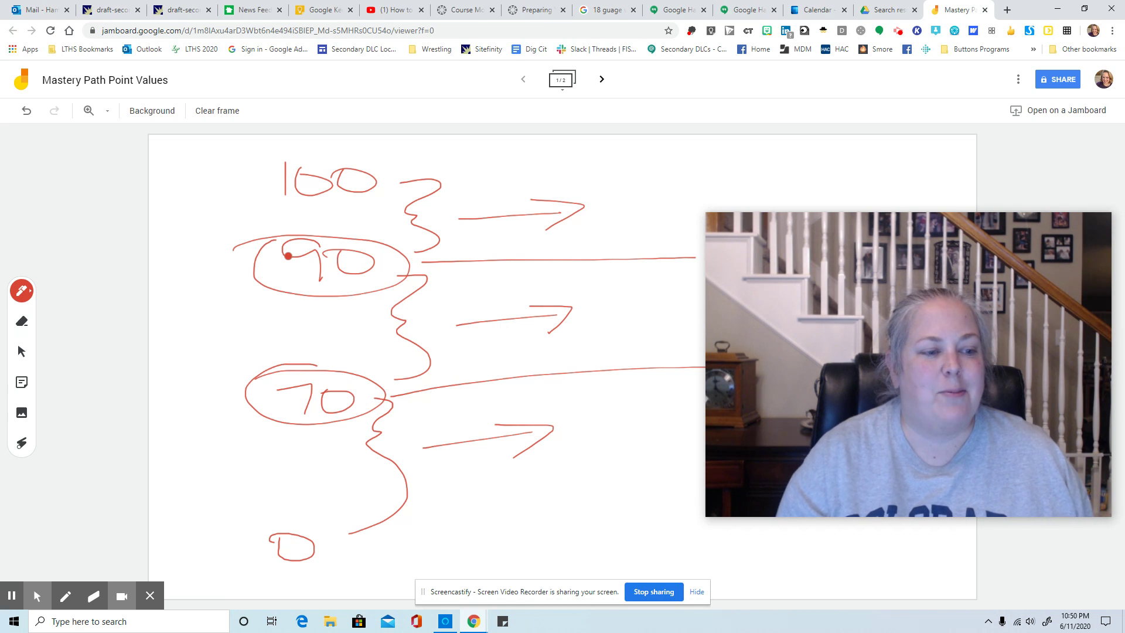
Step: Handwrite 25 above 0, 50 along the lower range, 75 above 70, and a small number beside 100
{"action": "left_click_drag", "start_coordinate": [265, 493], "coordinate": [288, 502]}
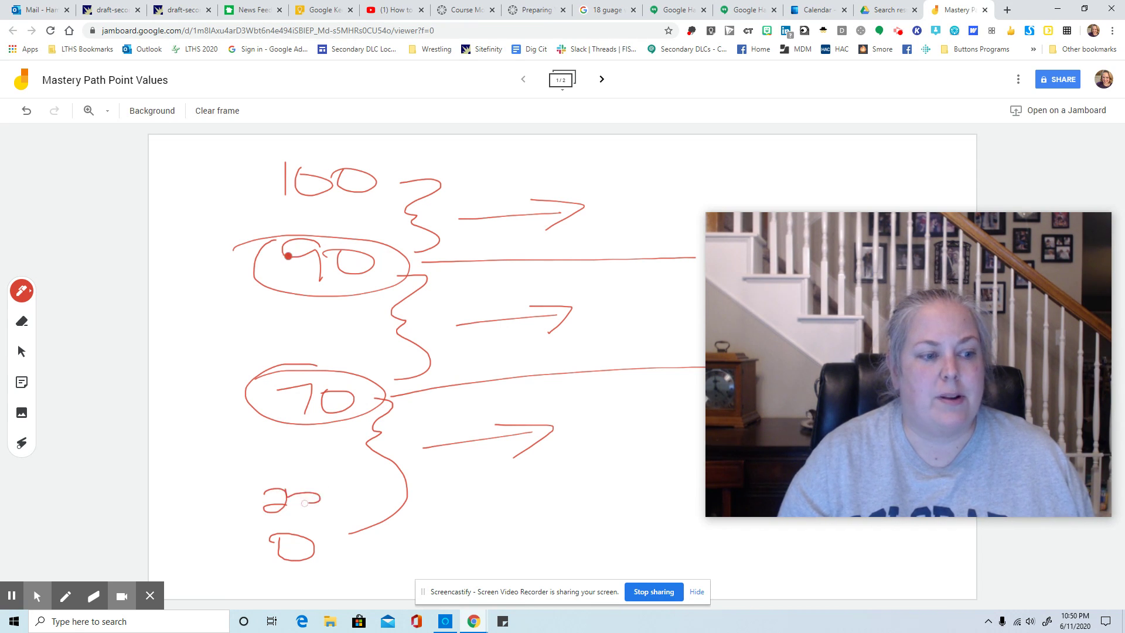
{"action": "mouse_move", "coordinate": [267, 451]}
{"action": "left_mouse_down"}
{"action": "mouse_move", "coordinate": [253, 476]}
{"action": "mouse_move", "coordinate": [266, 450]}
{"action": "left_mouse_up"}
{"action": "left_click_drag", "start_coordinate": [287, 451], "coordinate": [289, 453]}
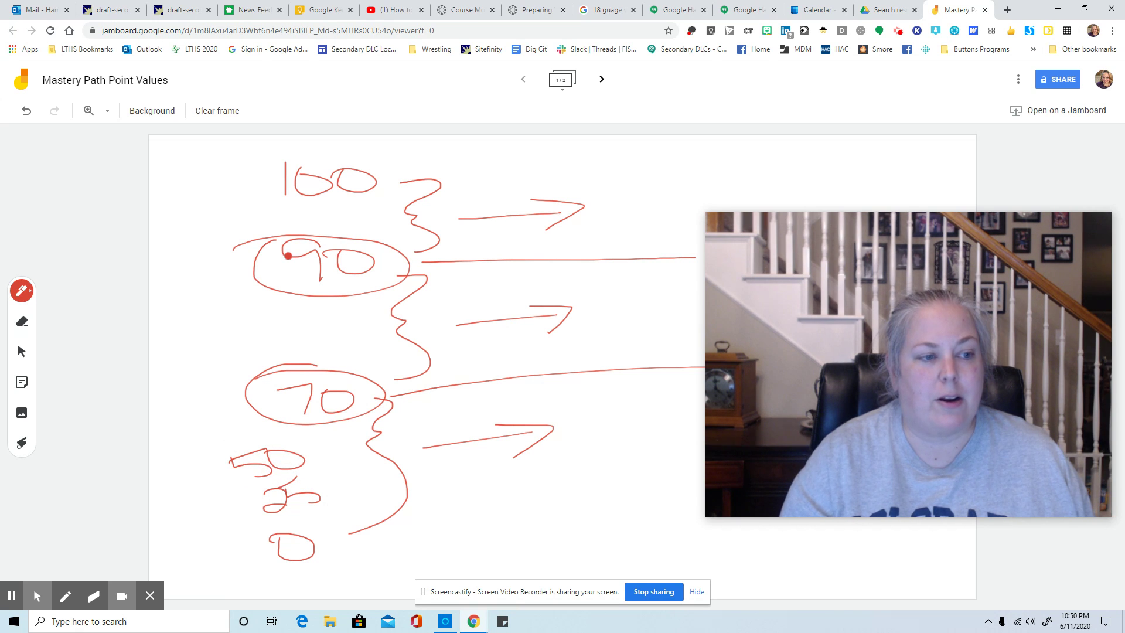
{"action": "mouse_move", "coordinate": [282, 331]}
{"action": "left_mouse_down"}
{"action": "mouse_move", "coordinate": [317, 353]}
{"action": "mouse_move", "coordinate": [347, 351]}
{"action": "mouse_move", "coordinate": [360, 319]}
{"action": "left_mouse_up"}
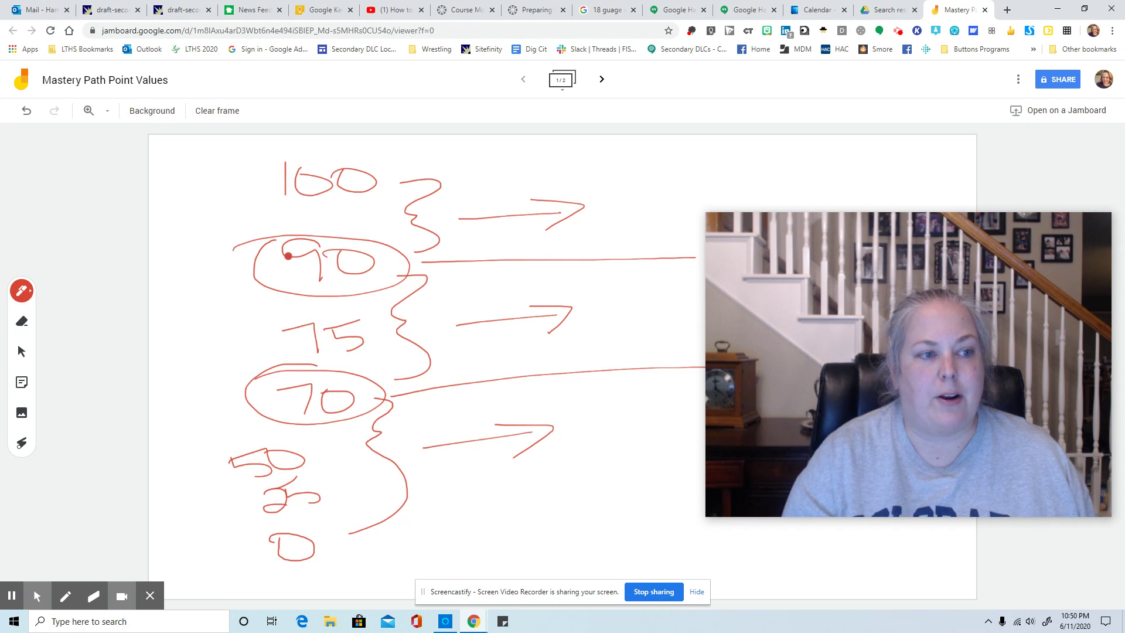
{"action": "mouse_move", "coordinate": [240, 198]}
{"action": "left_mouse_down"}
{"action": "mouse_move", "coordinate": [226, 222]}
{"action": "mouse_move", "coordinate": [271, 206]}
{"action": "left_mouse_up"}
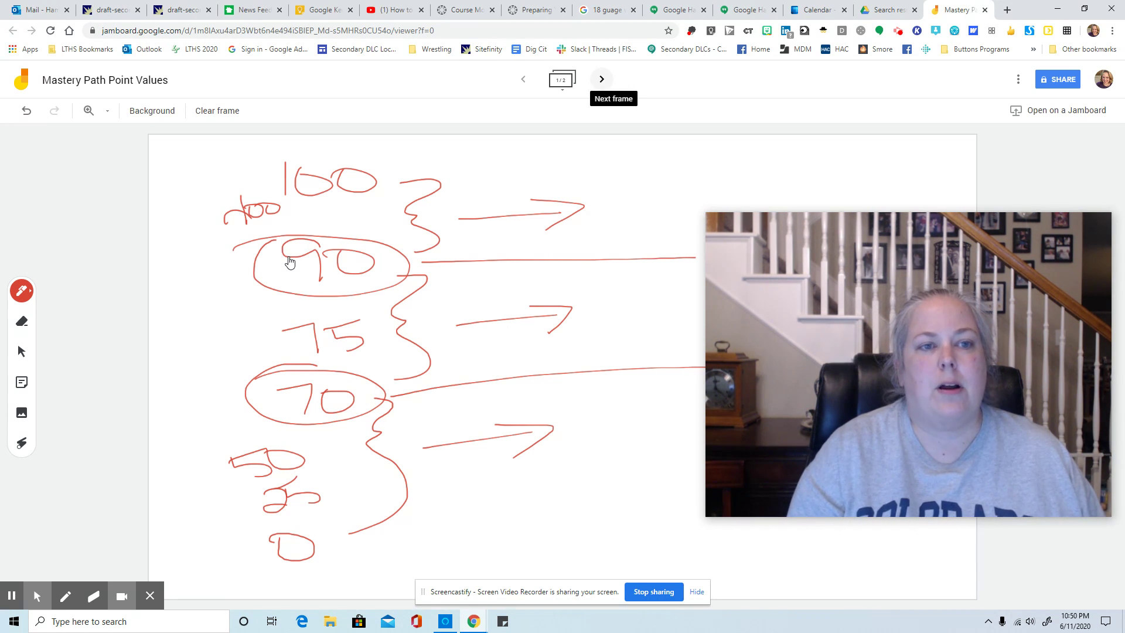
Step: On the second frame with the book notes, handwrite 0 at the bottom and 130 at the top
{"action": "left_click", "coordinate": [602, 78]}
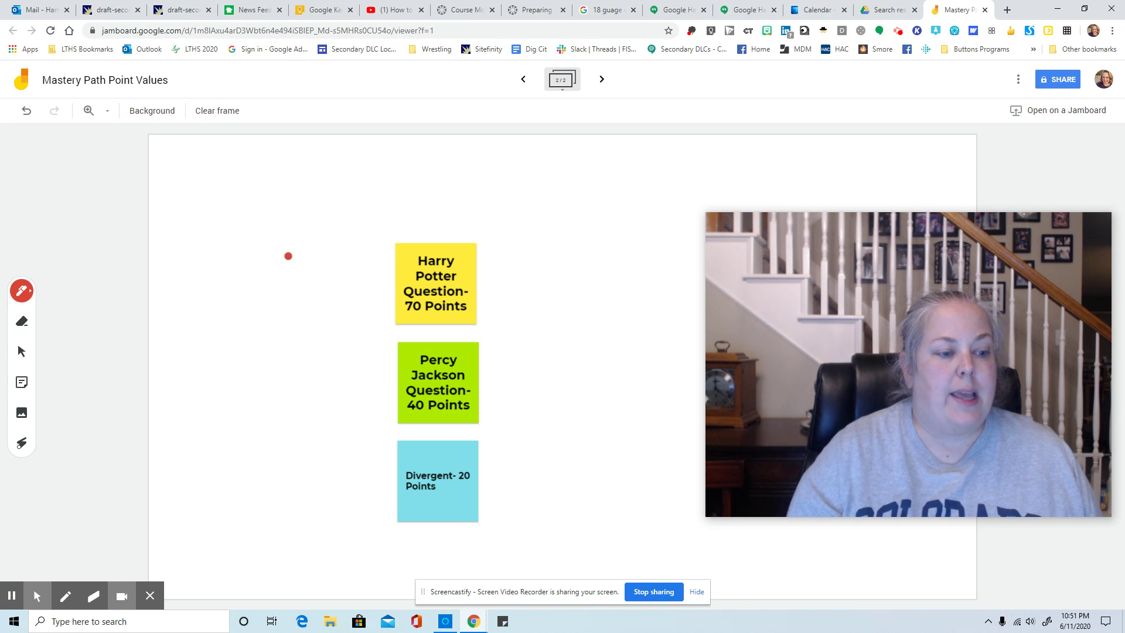
{"action": "left_click_drag", "start_coordinate": [296, 549], "coordinate": [281, 551]}
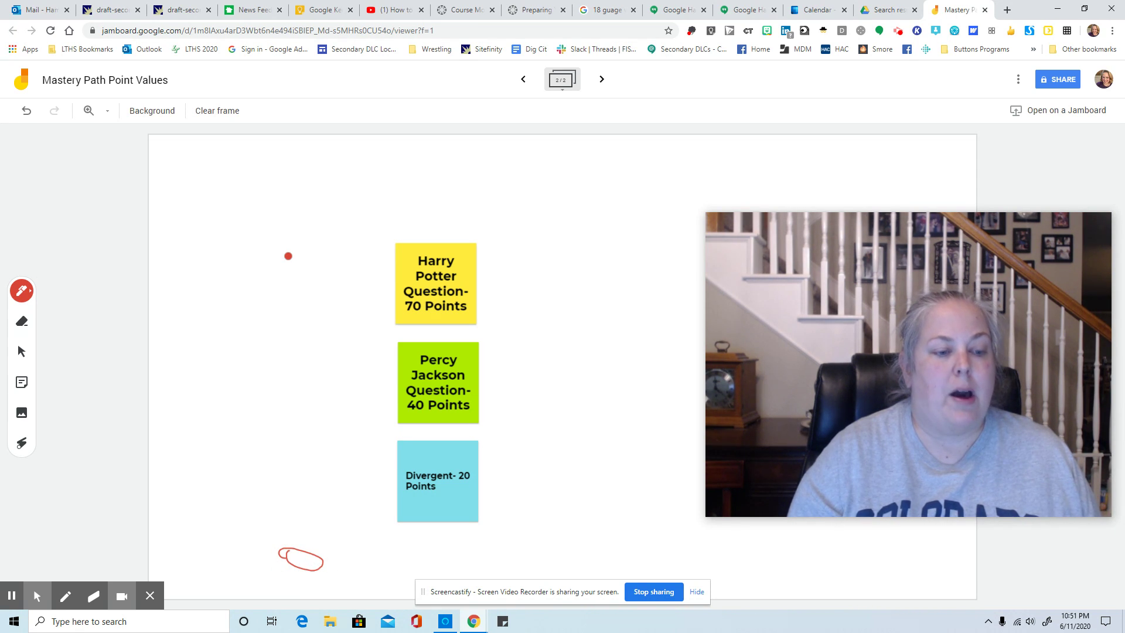
{"action": "mouse_move", "coordinate": [273, 180]}
{"action": "left_mouse_down"}
{"action": "mouse_move", "coordinate": [283, 207]}
{"action": "mouse_move", "coordinate": [321, 194]}
{"action": "mouse_move", "coordinate": [303, 205]}
{"action": "left_mouse_up"}
{"action": "mouse_move", "coordinate": [333, 183]}
{"action": "left_mouse_down"}
{"action": "mouse_move", "coordinate": [344, 194]}
{"action": "mouse_move", "coordinate": [331, 181]}
{"action": "left_mouse_up"}
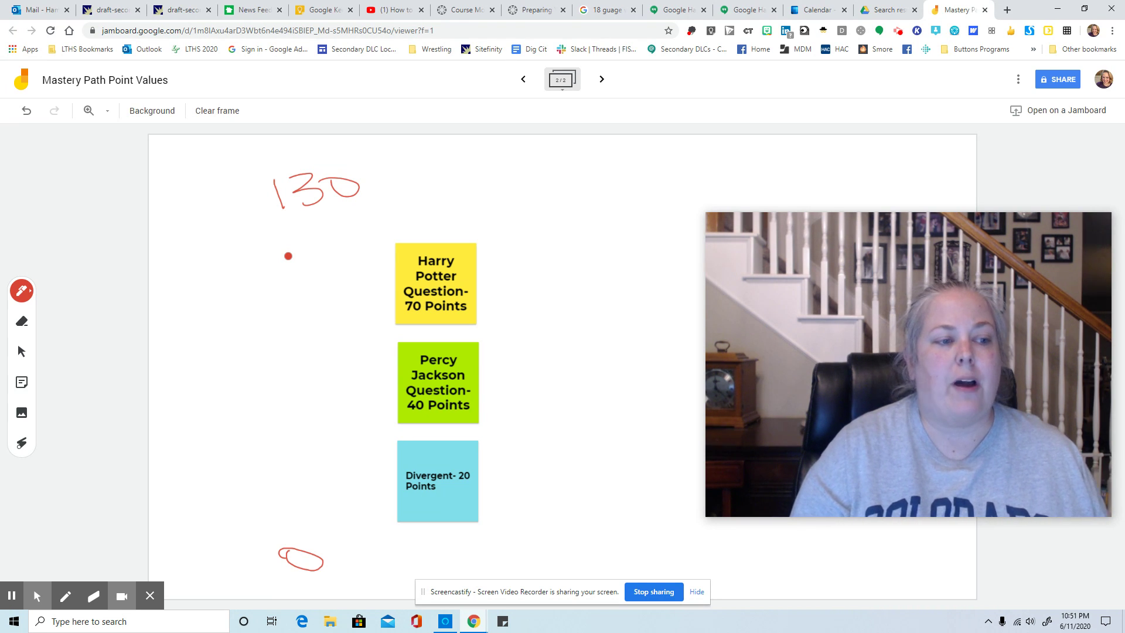
Step: Draw dividing lines under the Harry Potter and Percy Jackson notes, labelling the lower one 30
{"action": "left_click_drag", "start_coordinate": [252, 335], "coordinate": [692, 320]}
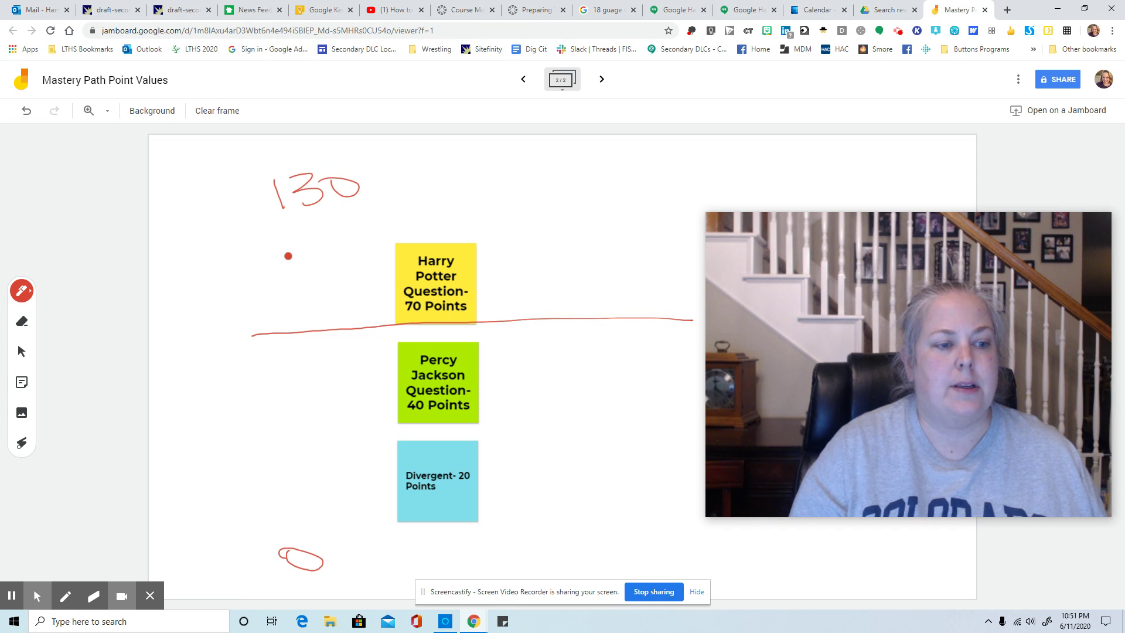
{"action": "left_click_drag", "start_coordinate": [245, 438], "coordinate": [676, 426]}
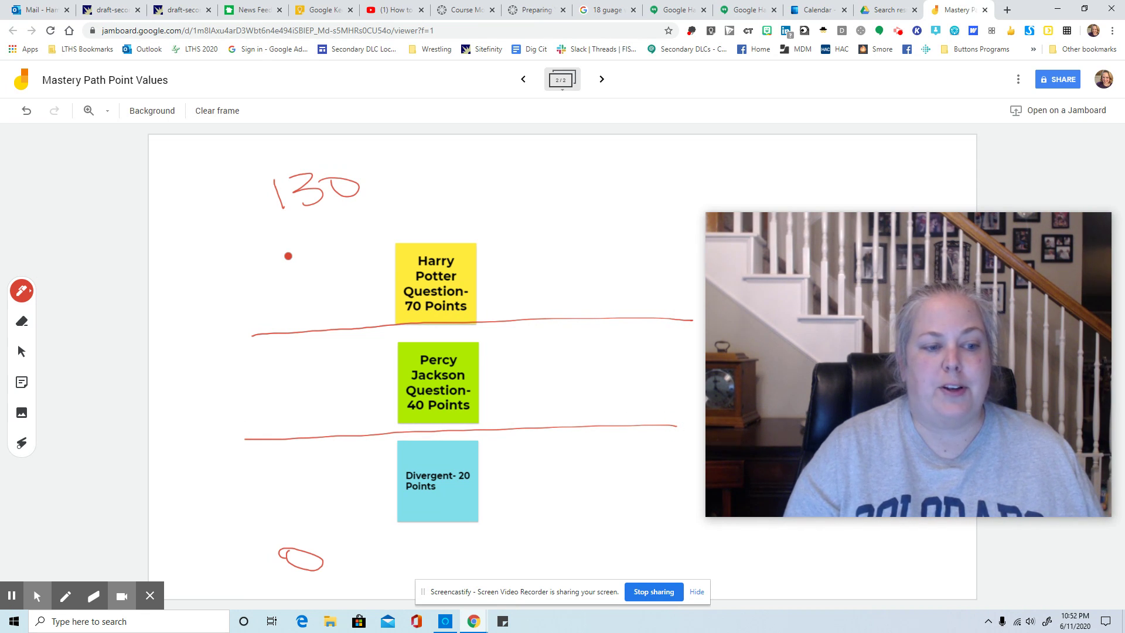
{"action": "left_click_drag", "start_coordinate": [268, 425], "coordinate": [272, 444]}
{"action": "mouse_move", "coordinate": [302, 432]}
{"action": "left_mouse_down"}
{"action": "mouse_move", "coordinate": [310, 447]}
{"action": "mouse_move", "coordinate": [298, 434]}
{"action": "left_mouse_up"}
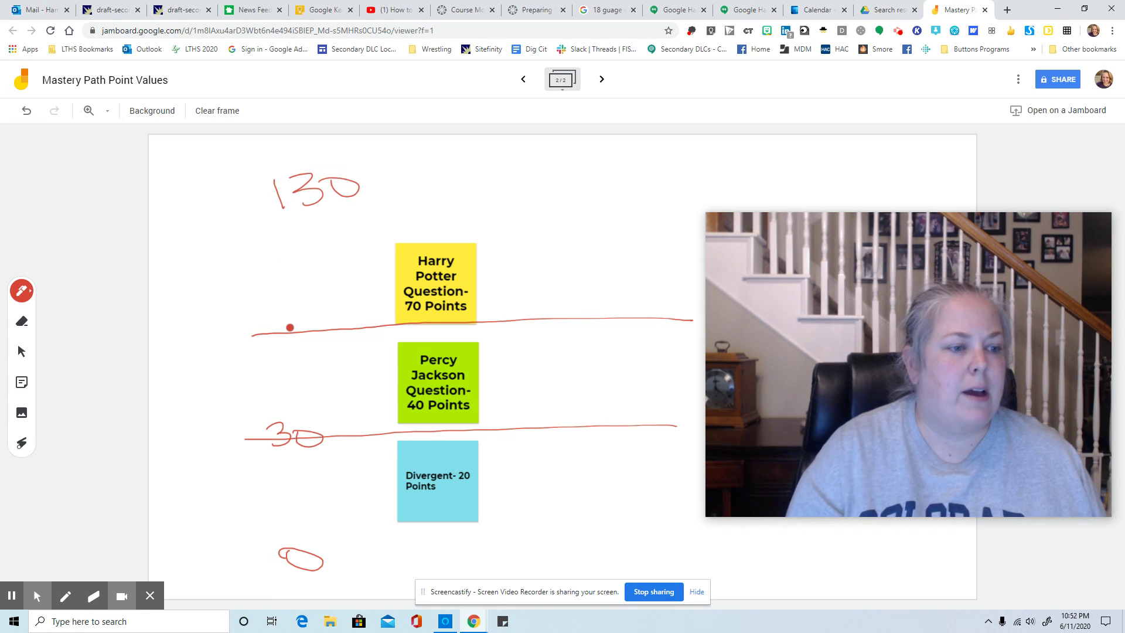
Step: Label the upper dividing line 60 and draw an arrow pointing at the Divergent note
{"action": "left_click", "coordinate": [288, 321]}
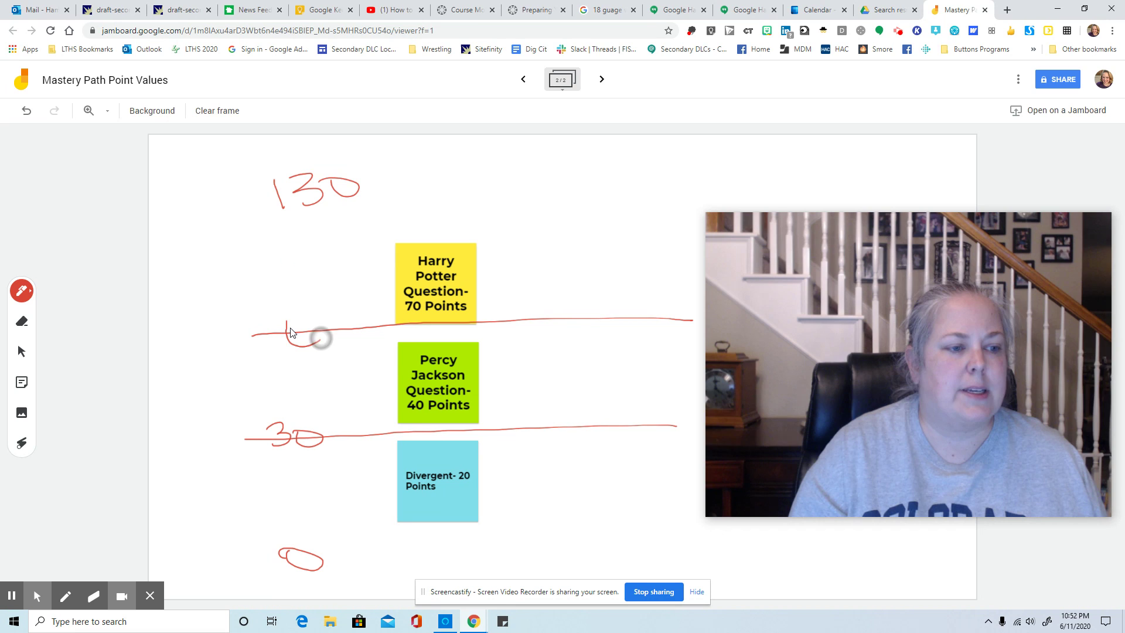
{"action": "left_click_drag", "start_coordinate": [289, 326], "coordinate": [340, 327]}
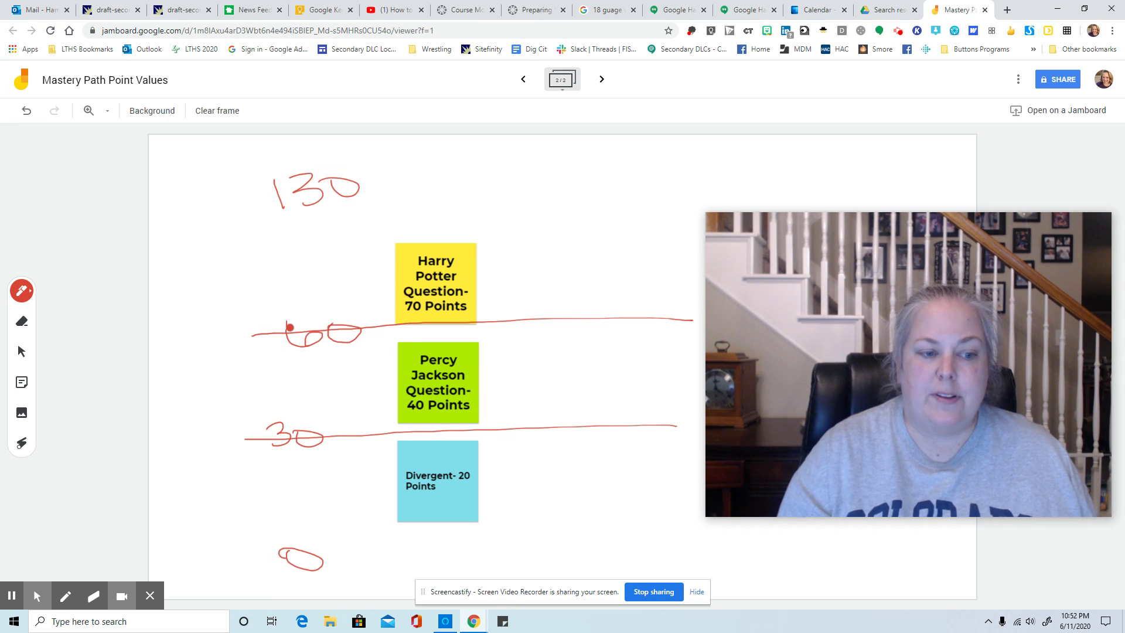
{"action": "mouse_move", "coordinate": [327, 497]}
{"action": "left_mouse_down"}
{"action": "mouse_move", "coordinate": [388, 489]}
{"action": "mouse_move", "coordinate": [383, 509]}
{"action": "left_mouse_up"}
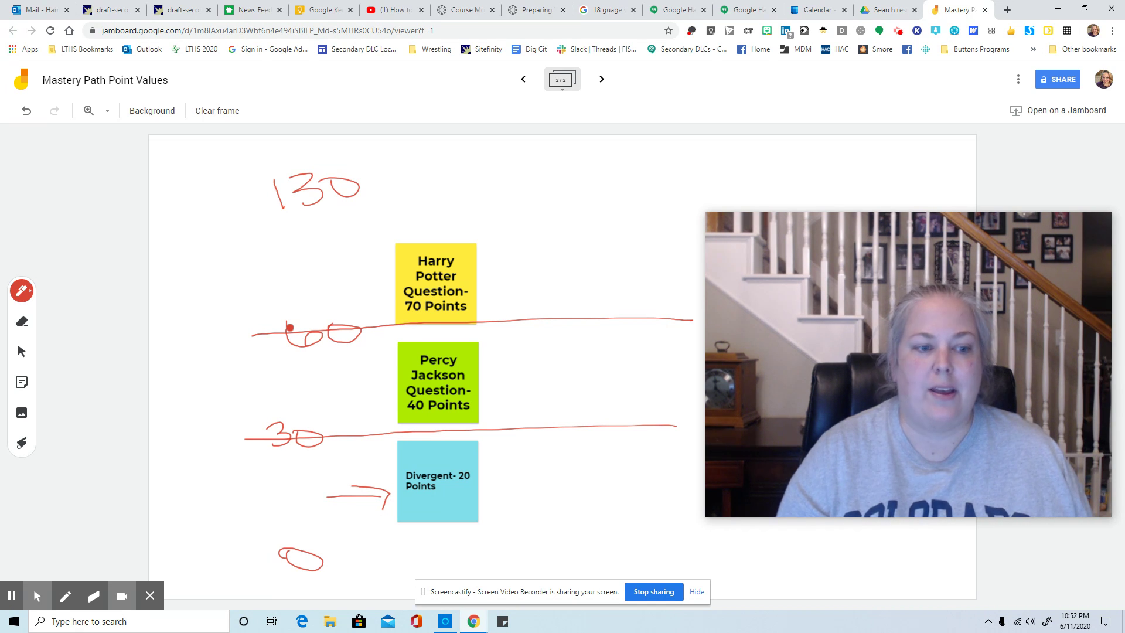
Step: Scribble wavy lines right of the Divergent, Percy Jackson and Harry Potter notes
{"action": "left_click_drag", "start_coordinate": [531, 475], "coordinate": [696, 474]}
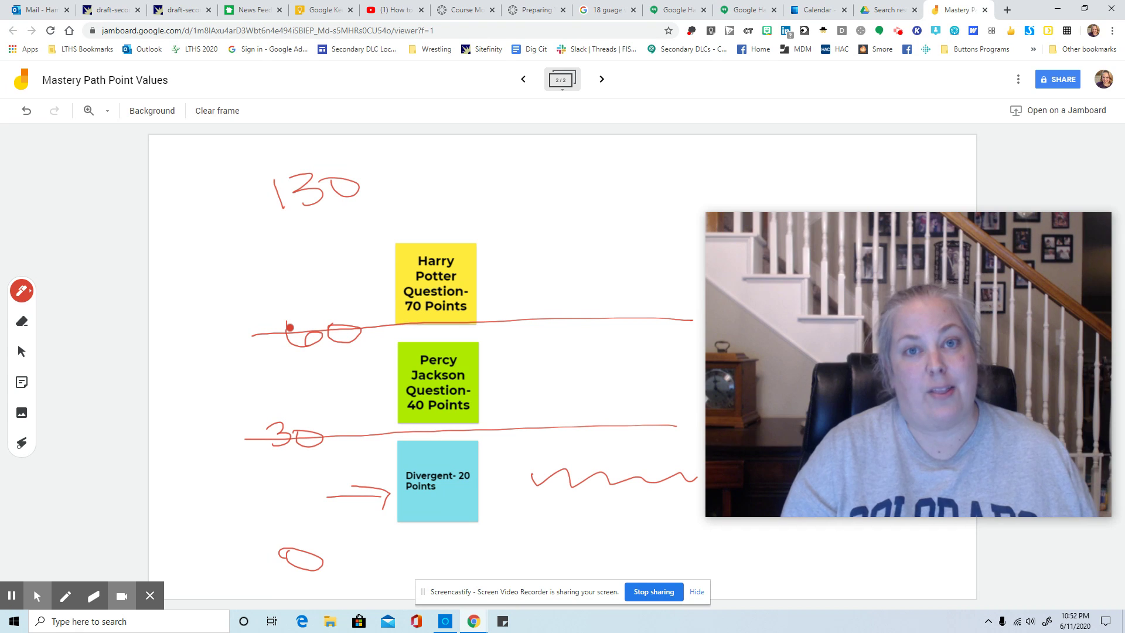
{"action": "left_click_drag", "start_coordinate": [497, 381], "coordinate": [686, 365]}
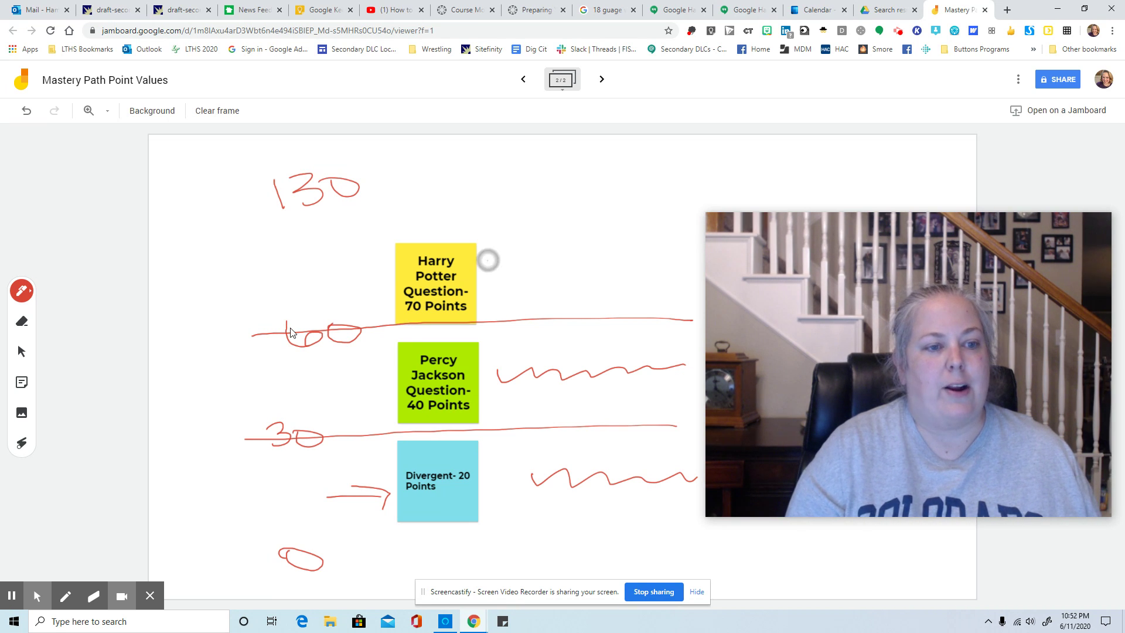
{"action": "mouse_move", "coordinate": [488, 264]}
{"action": "left_mouse_down"}
{"action": "mouse_move", "coordinate": [563, 246]}
{"action": "mouse_move", "coordinate": [687, 249]}
{"action": "left_mouse_up"}
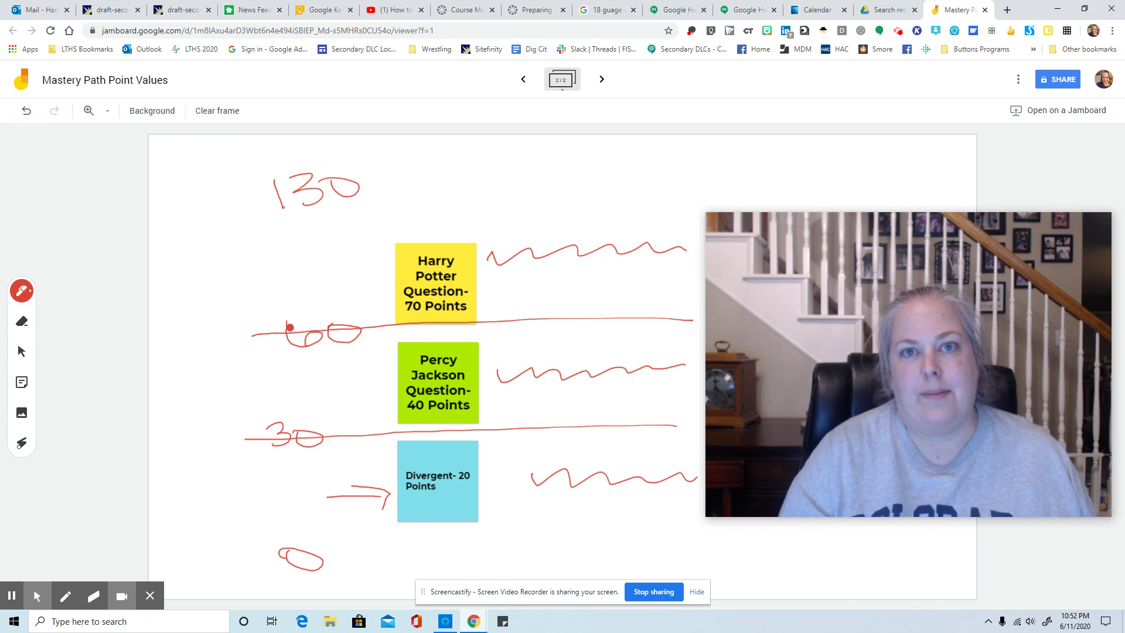